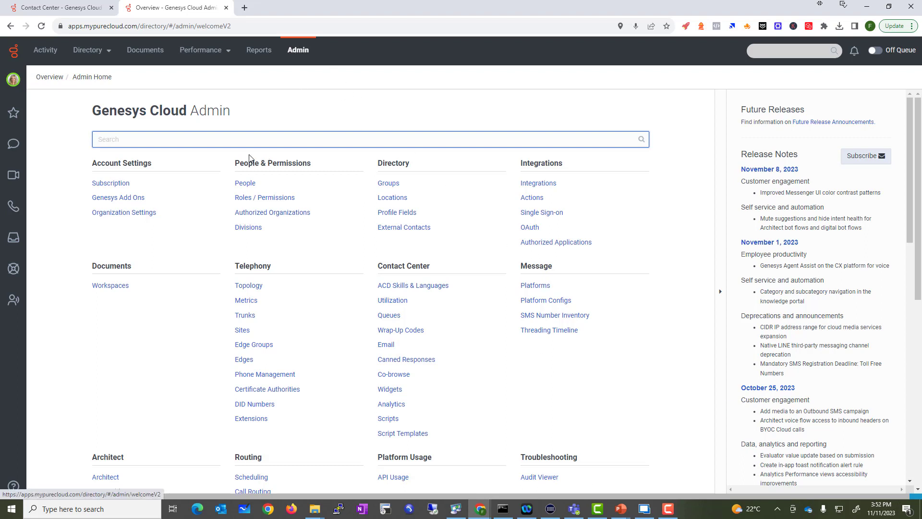
# Step: Go to Organization Settings under Account Settings to see the company name and short name
pyautogui.moveTo(97, 165); pyautogui.dragTo(150, 236)
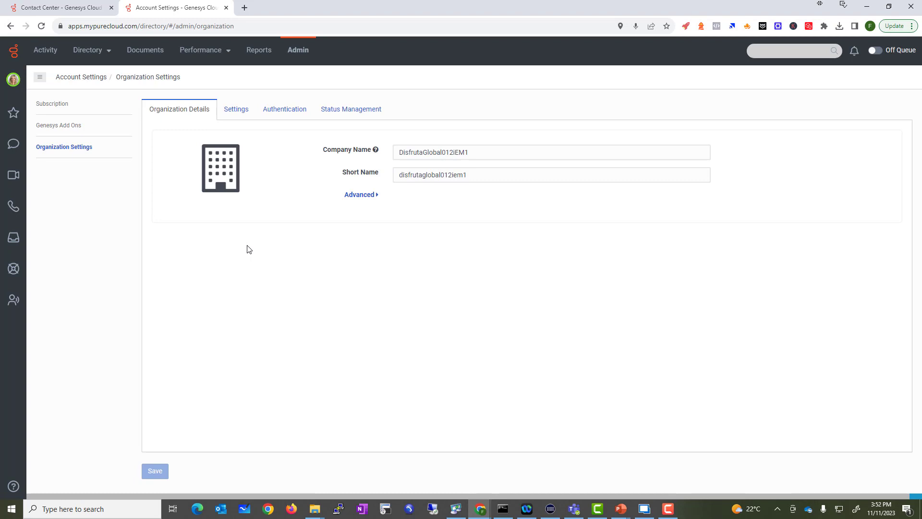
# Step: Replace the Company Name with VoiceBootcamp LLC
pyautogui.tripleClick(488, 155)
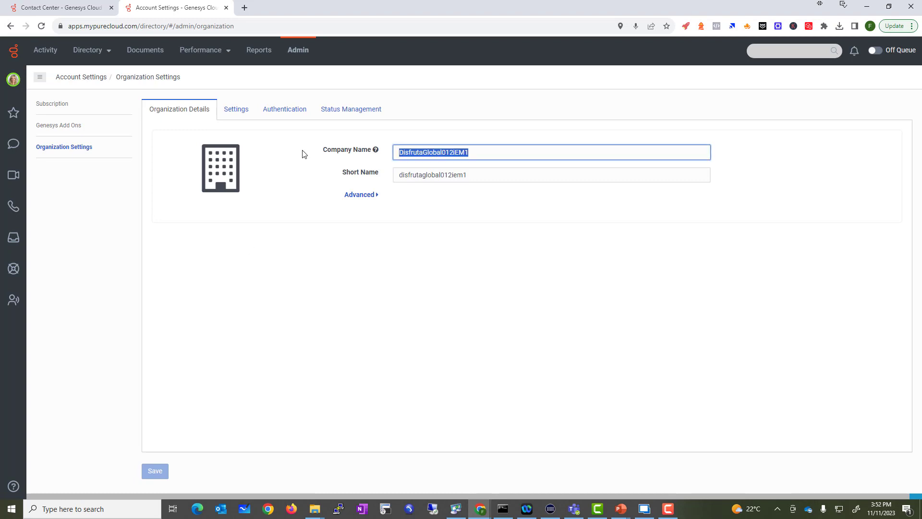
pyautogui.write('VoiceBootcamp LLC')
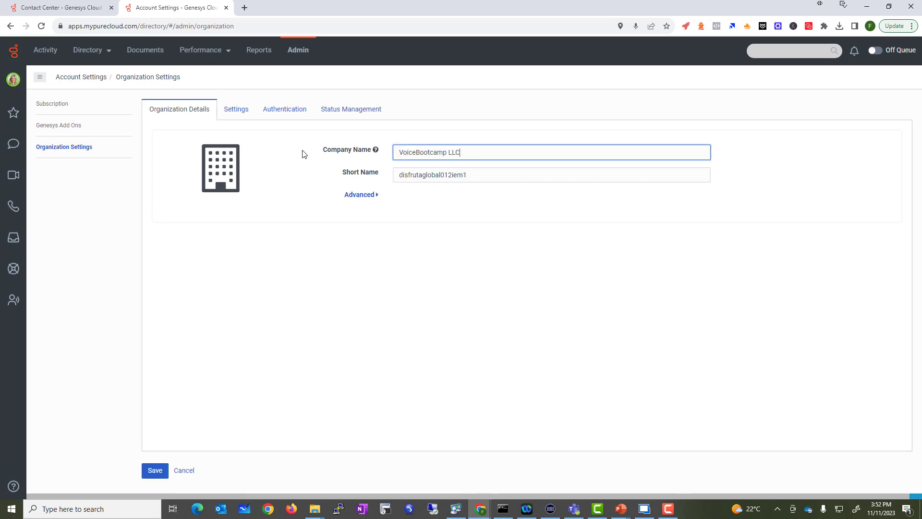
pyautogui.press('Tab')
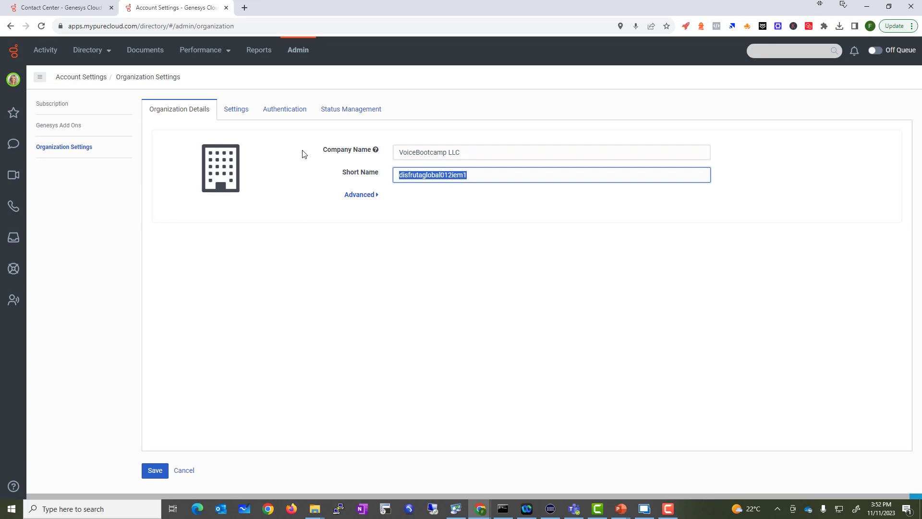
# Step: Expand Advanced to view the Organization ID, then switch to the Settings tab
pyautogui.click(360, 194)
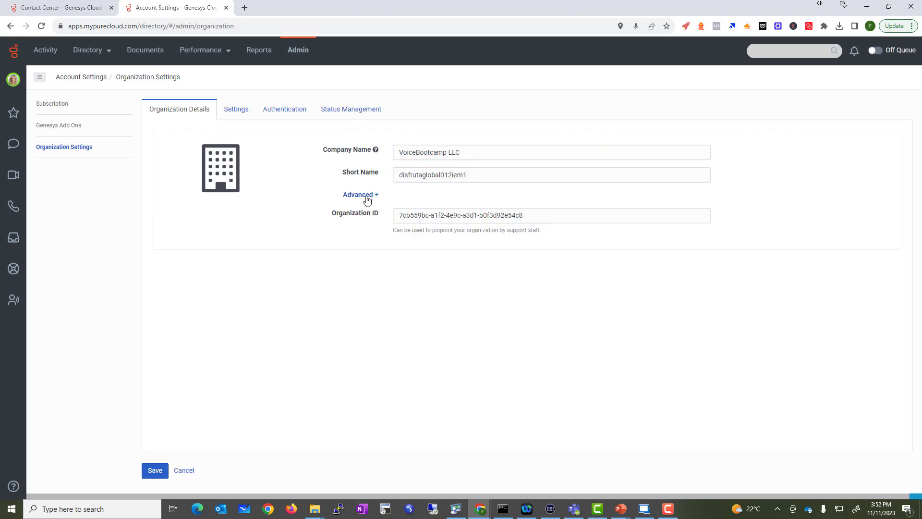
pyautogui.moveTo(403, 216); pyautogui.dragTo(519, 215)
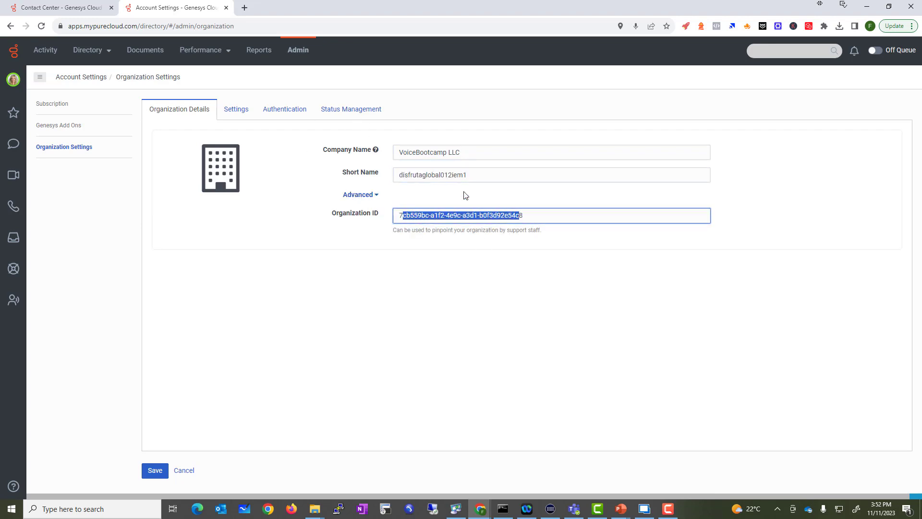
pyautogui.click(248, 120)
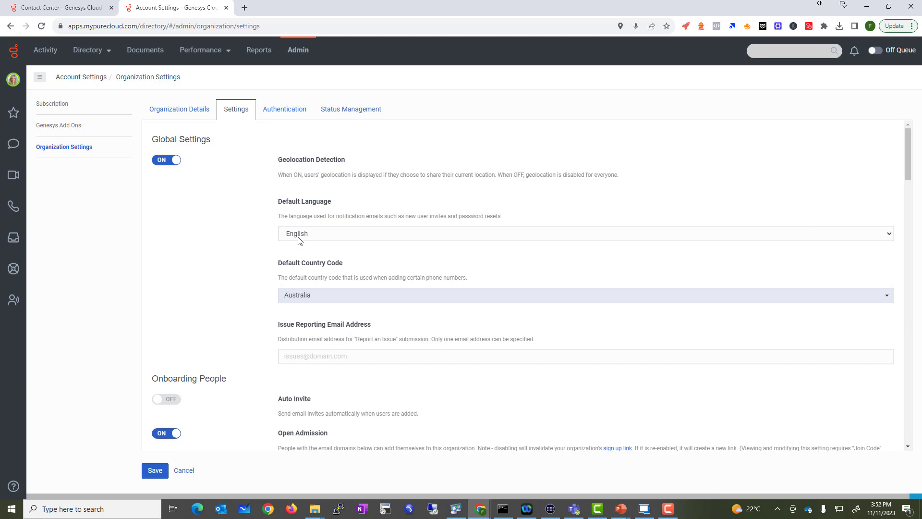
pyautogui.click(340, 296)
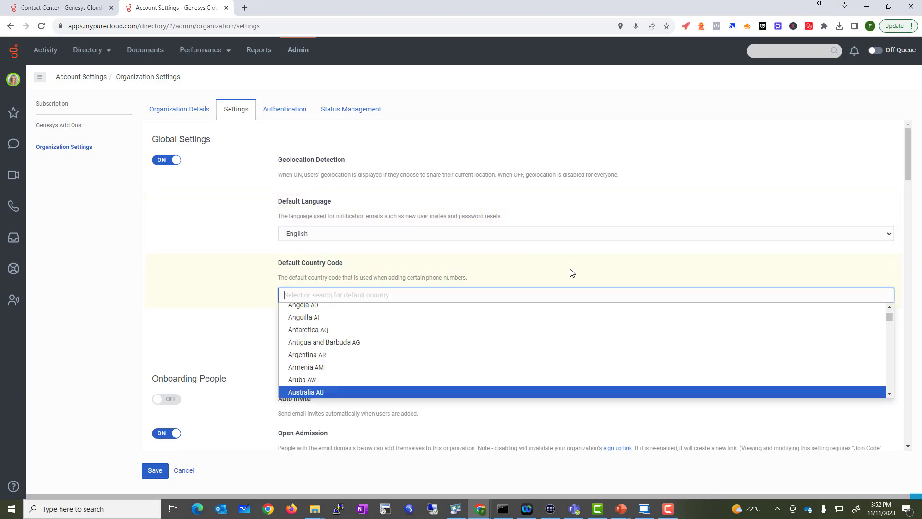
pyautogui.write('Uni')
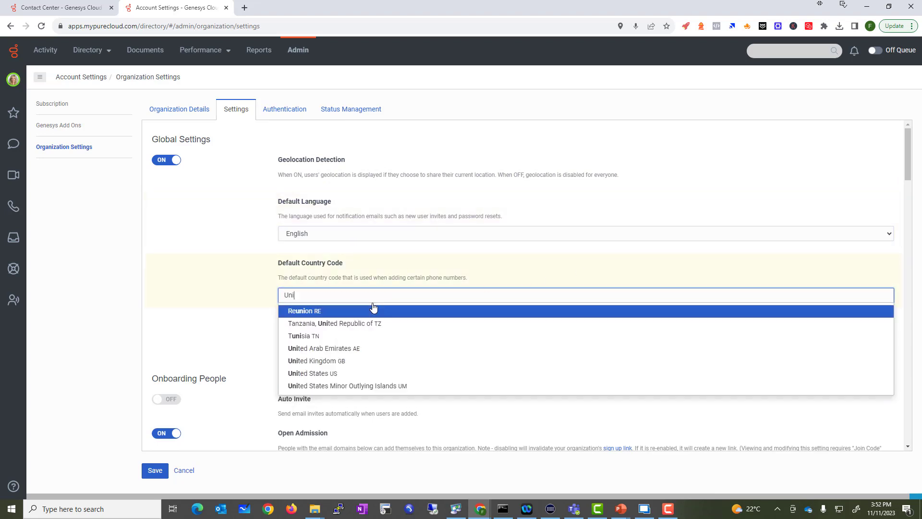
pyautogui.click(340, 374)
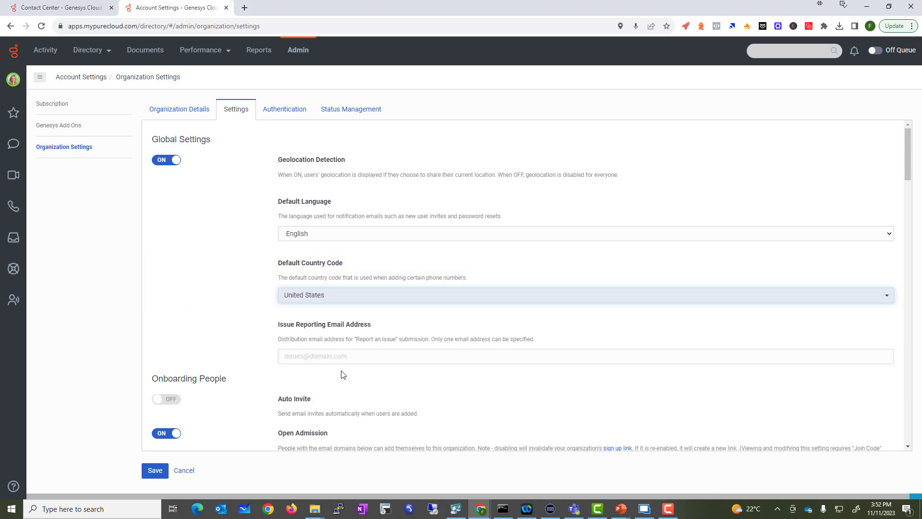
pyautogui.click(318, 356)
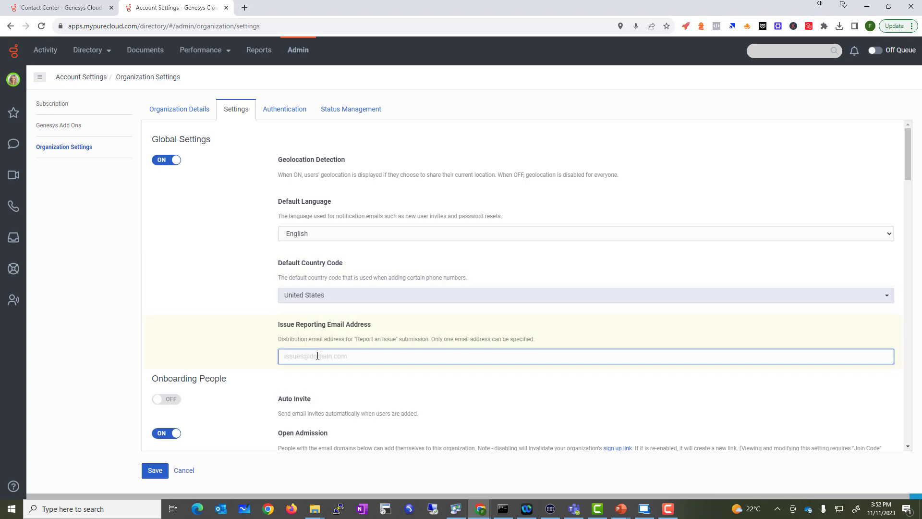
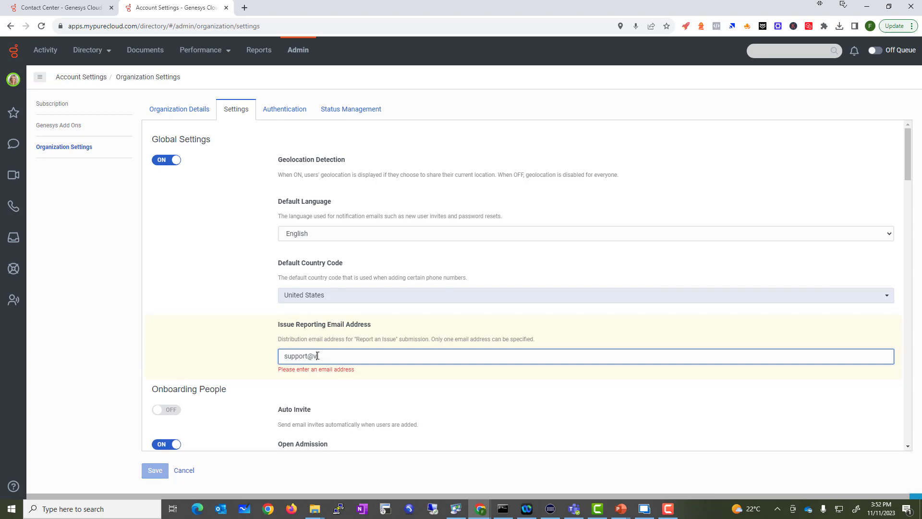
# Step: Add voicebootcamp.com, gmail.com and vbcpod1.com to the Allowed Email Domain(s) list
pyautogui.scroll(-1, 374, 393)
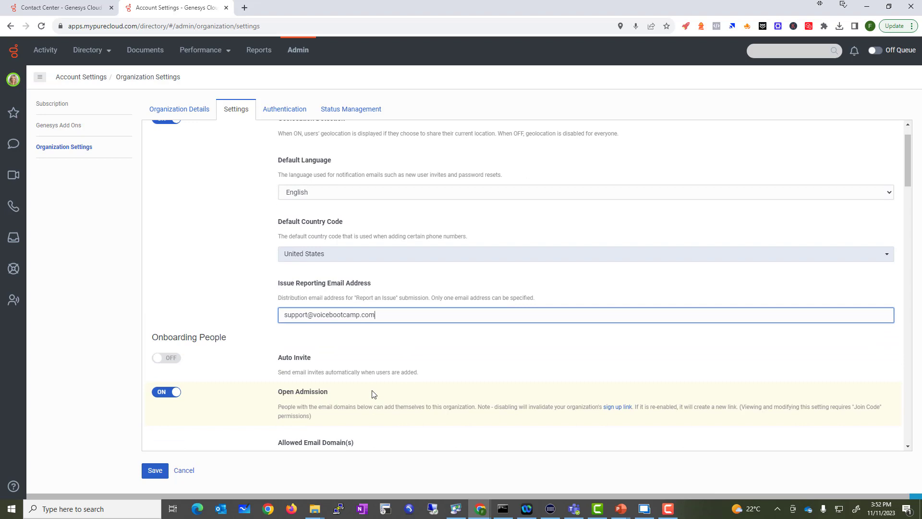
pyautogui.scroll(-2, 374, 394)
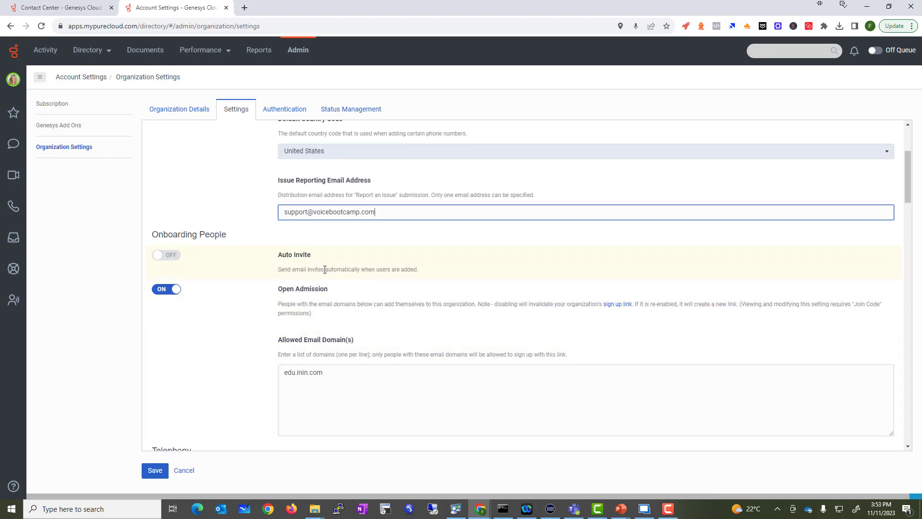
pyautogui.moveTo(321, 270); pyautogui.dragTo(425, 271)
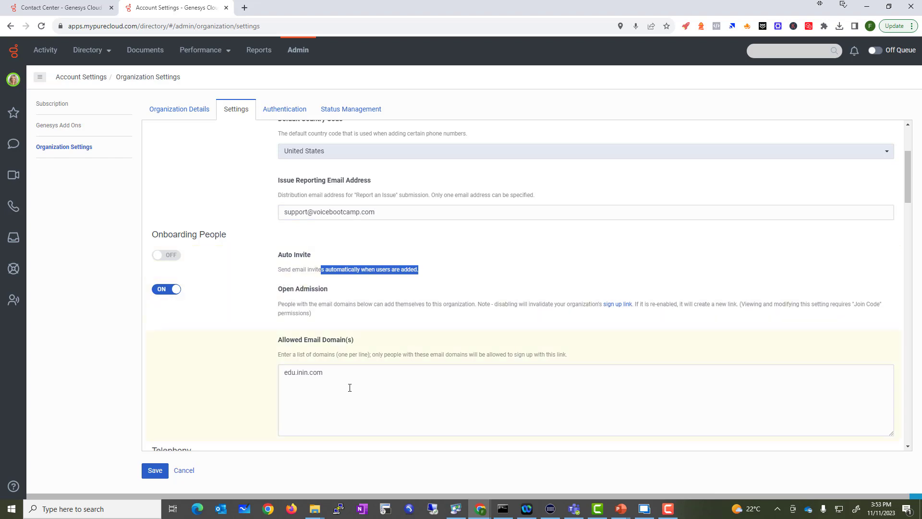
pyautogui.moveTo(348, 386); pyautogui.dragTo(239, 374)
pyautogui.press('End')
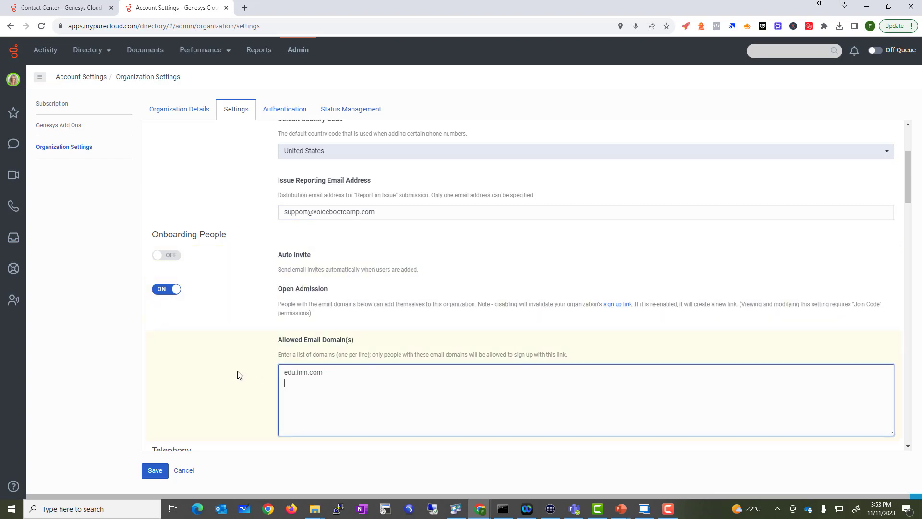
pyautogui.write('voicebootca')
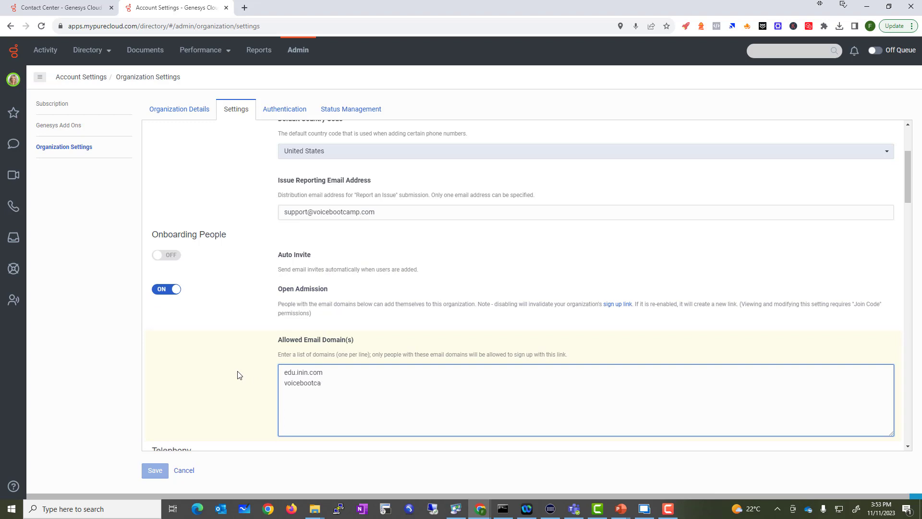
pyautogui.write('mp.com')
pyautogui.press('Return')
pyautogui.write('gmail.com')
pyautogui.press('Return')
pyautogui.write('vbcpod1.com')
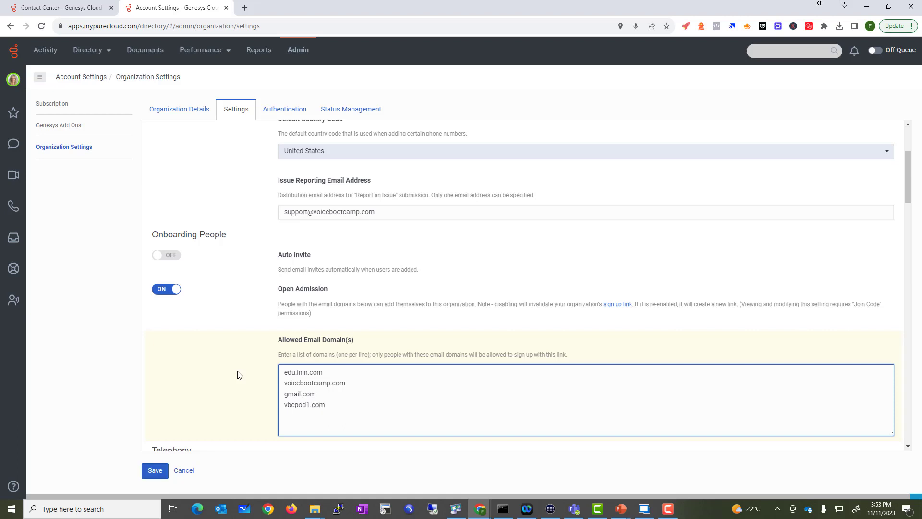
# Step: Duplicate the vbcpod1.com line and edit the copies into further vbcpod domains
pyautogui.hotkey('shift', 'Home')
pyautogui.hotkey('ctrl', 'c')
pyautogui.press('End')
pyautogui.press('Return')
pyautogui.hotkey('ctrl', 'v')
pyautogui.press('Return')
pyautogui.hotkey('ctrl', 'v')
pyautogui.press('BackSpace')
pyautogui.write('3')
pyautogui.press('Down')
pyautogui.press('BackSpace')
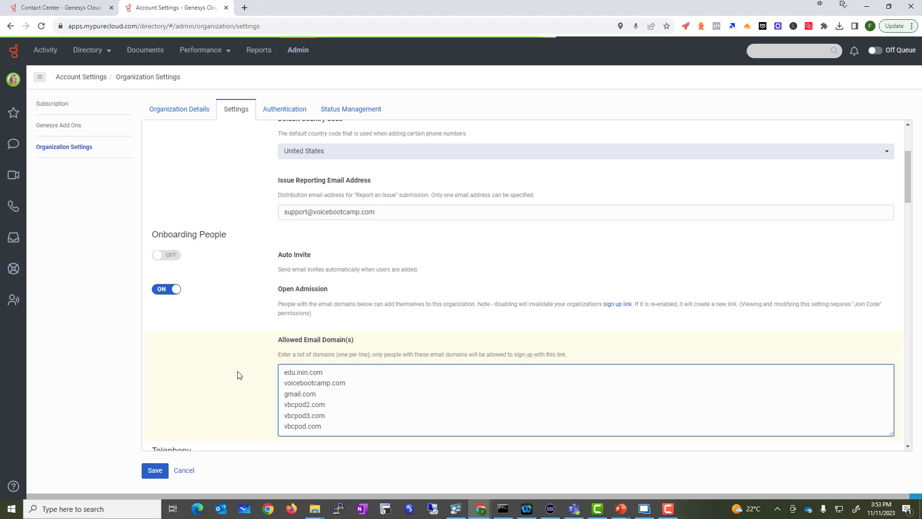
pyautogui.press('Up')
pyautogui.press('Up')
pyautogui.press('Delete')
pyautogui.write('1')
pyautogui.press('Down')
pyautogui.press('BackSpace')
pyautogui.write('2')
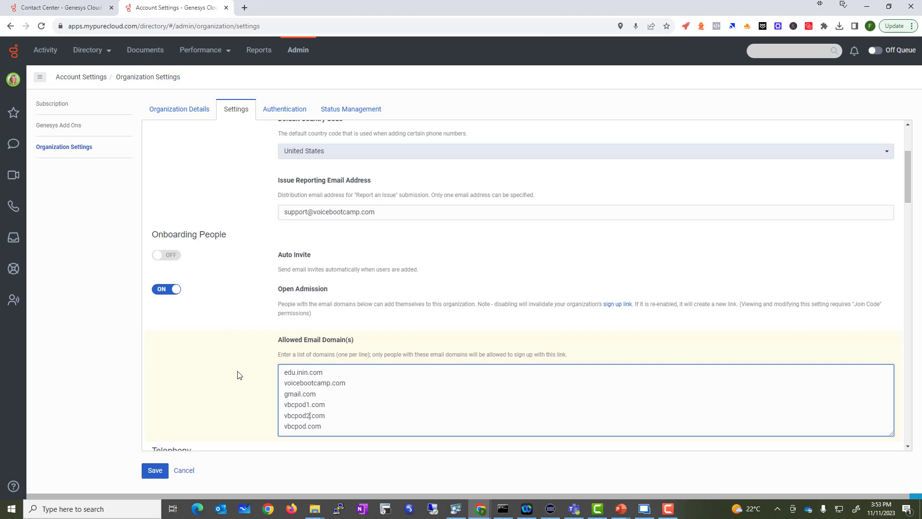
pyautogui.write('3')
# Step: Add vbcpod4.com and vbcnetwork.com as the last allowed domains
pyautogui.press('Return')
pyautogui.hotkey('ctrl', 'v')
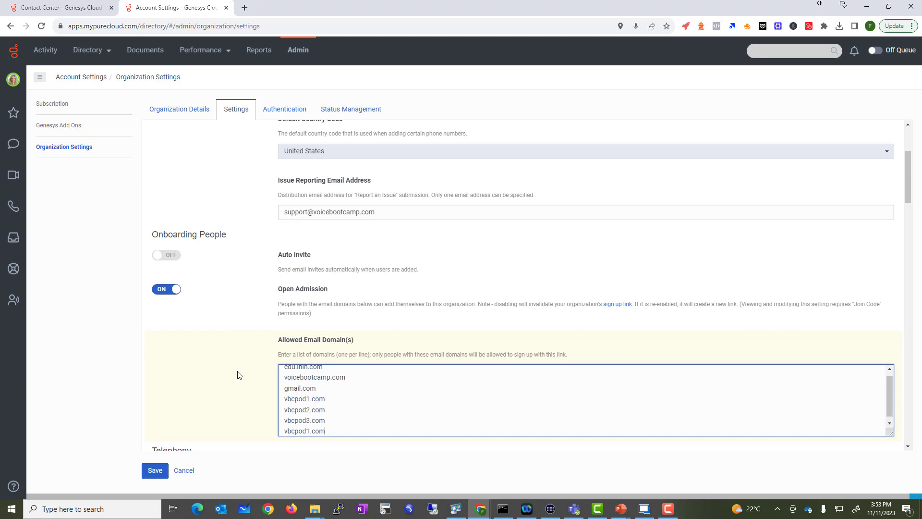
pyautogui.write('4')
pyautogui.press('Return')
pyautogui.write('vbcnetwo')
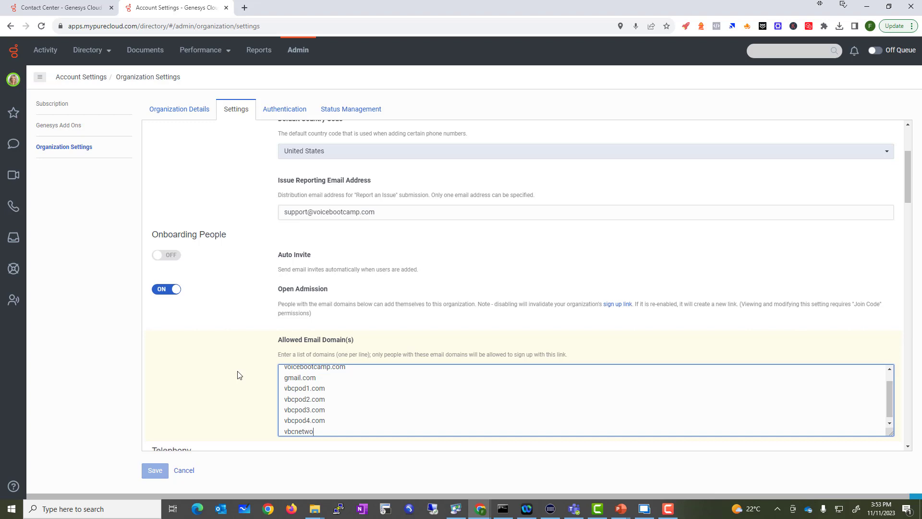
pyautogui.write('rk.com')
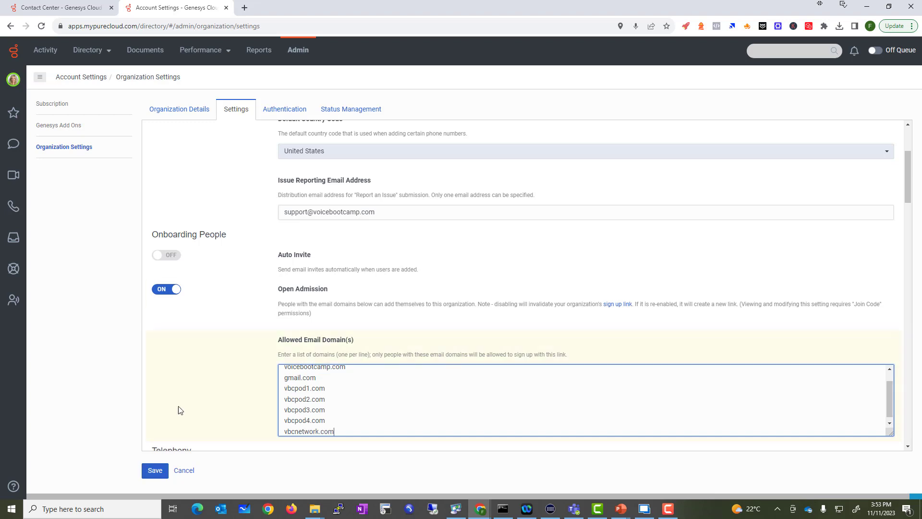
# Step: Switch Free Seating and Voicemail PIN on, save, and go to the Authentication tab
pyautogui.scroll(-2, 210, 413)
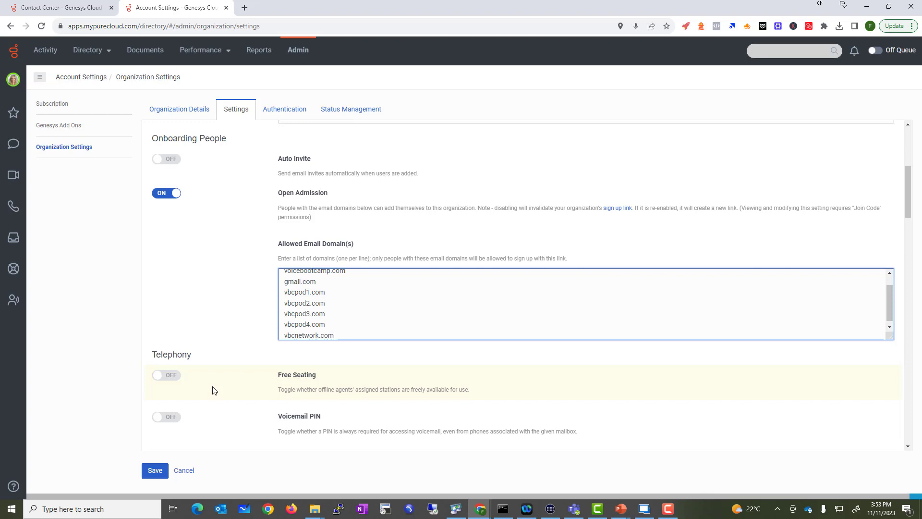
pyautogui.click(168, 379)
pyautogui.click(168, 377)
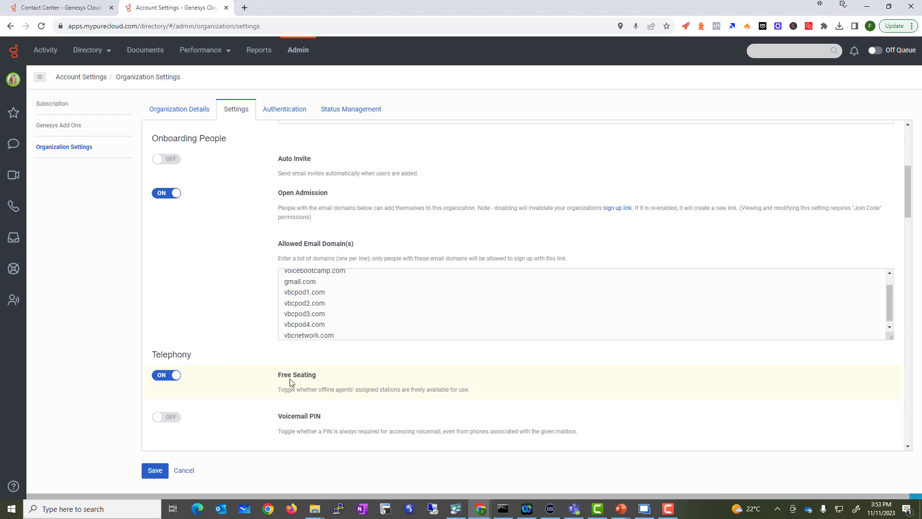
pyautogui.click(173, 420)
pyautogui.click(156, 471)
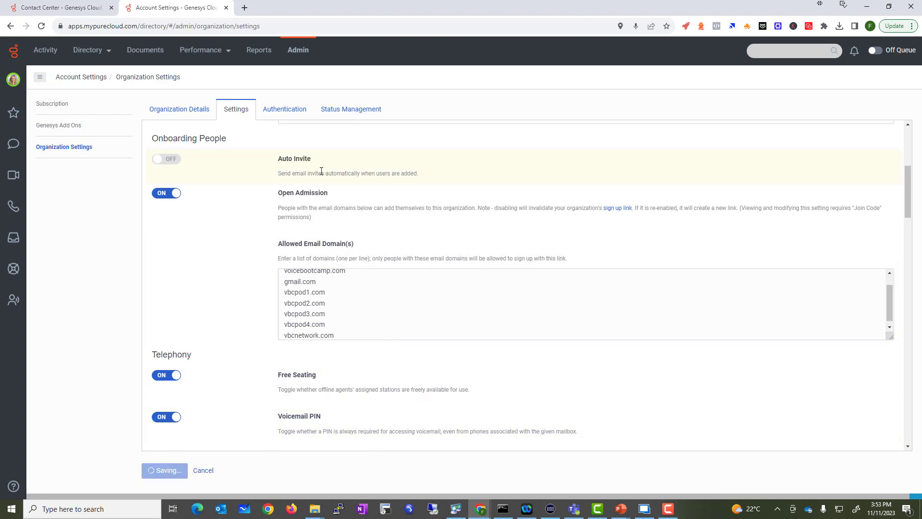
pyautogui.click(276, 114)
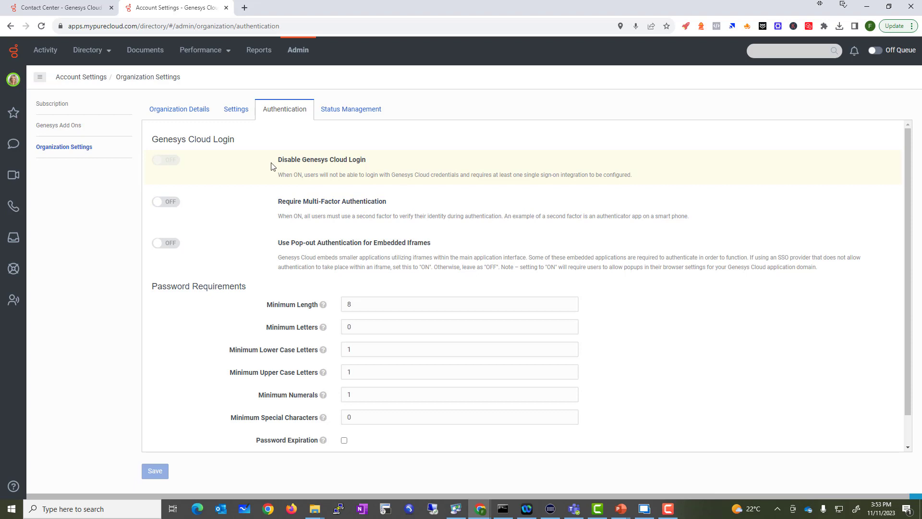
# Step: Review the Disable Genesys Cloud Login, multi-factor and pop-out authentication settings
pyautogui.moveTo(270, 166); pyautogui.dragTo(369, 166)
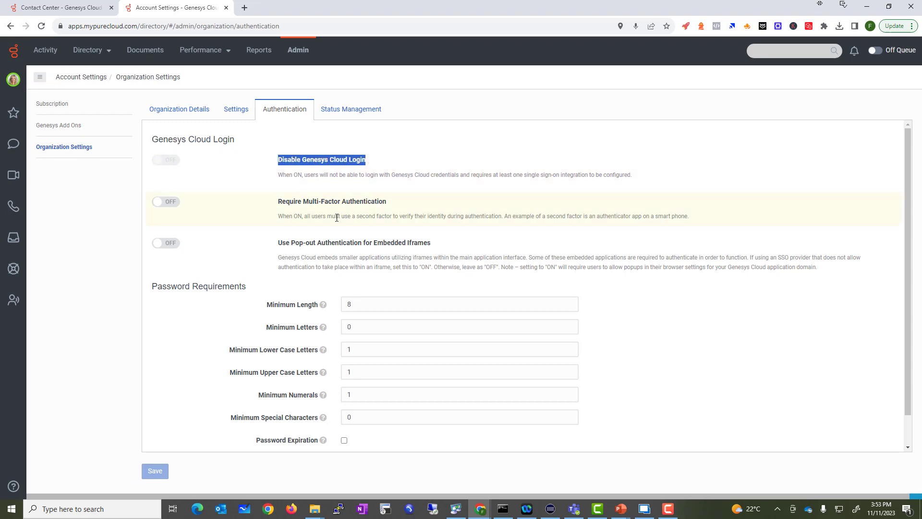
pyautogui.moveTo(288, 207); pyautogui.dragTo(399, 211)
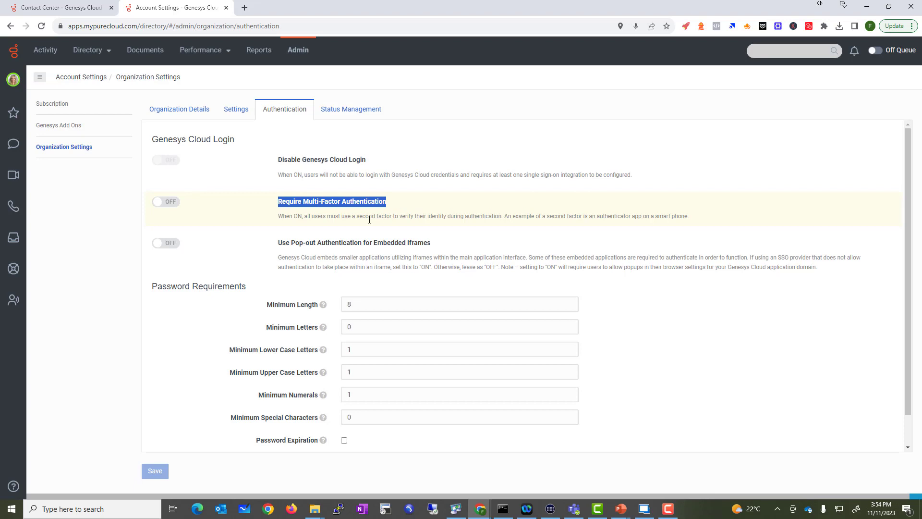
pyautogui.moveTo(274, 254); pyautogui.dragTo(350, 258)
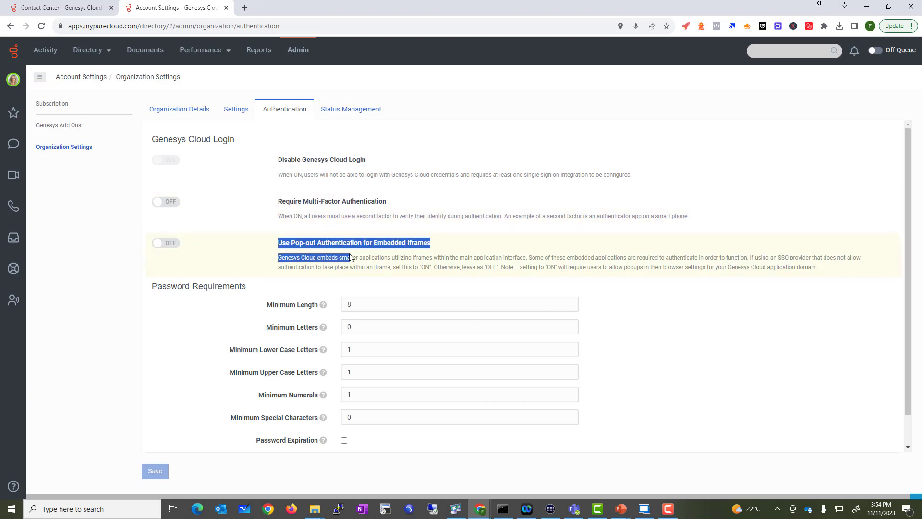
pyautogui.click(377, 265)
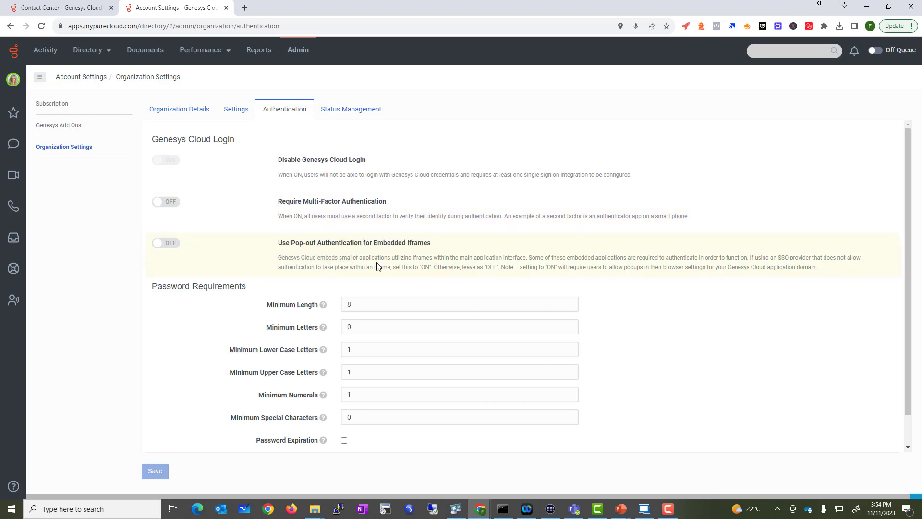
# Step: Set minimum password length to 4 and minimum uppercase letters to 0, then save
pyautogui.click(358, 304)
pyautogui.press('BackSpace')
pyautogui.write('4')
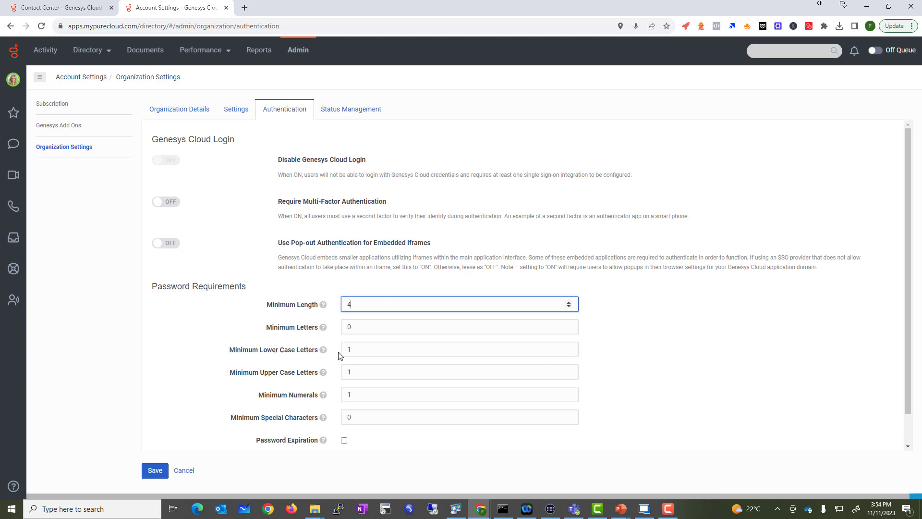
pyautogui.doubleClick(344, 375)
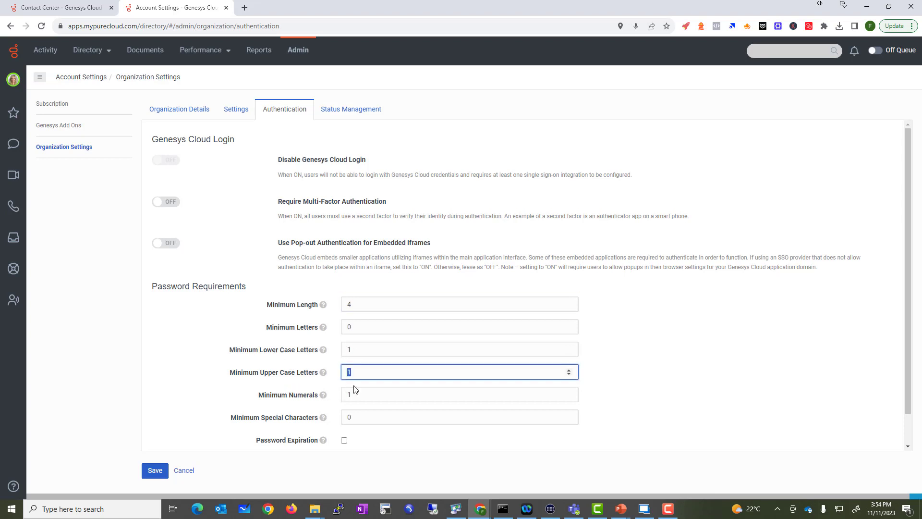
pyautogui.write('0')
pyautogui.click(257, 390)
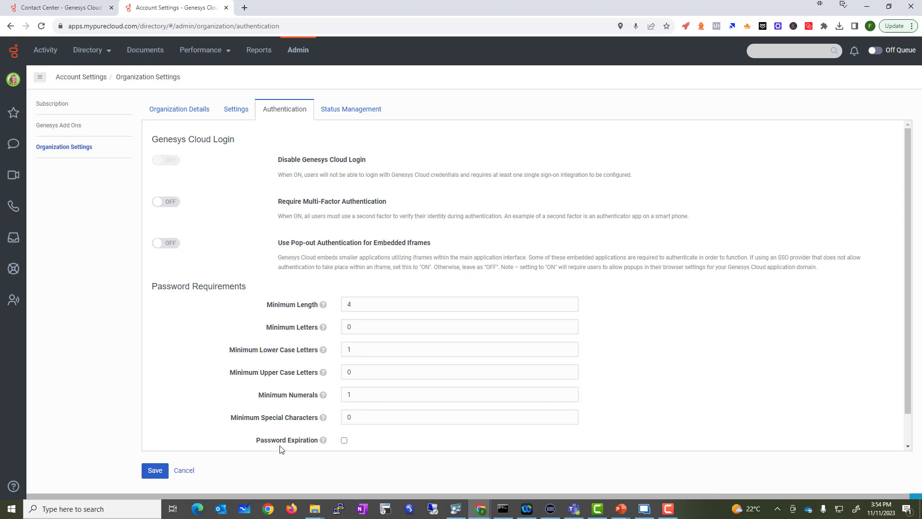
pyautogui.click(153, 471)
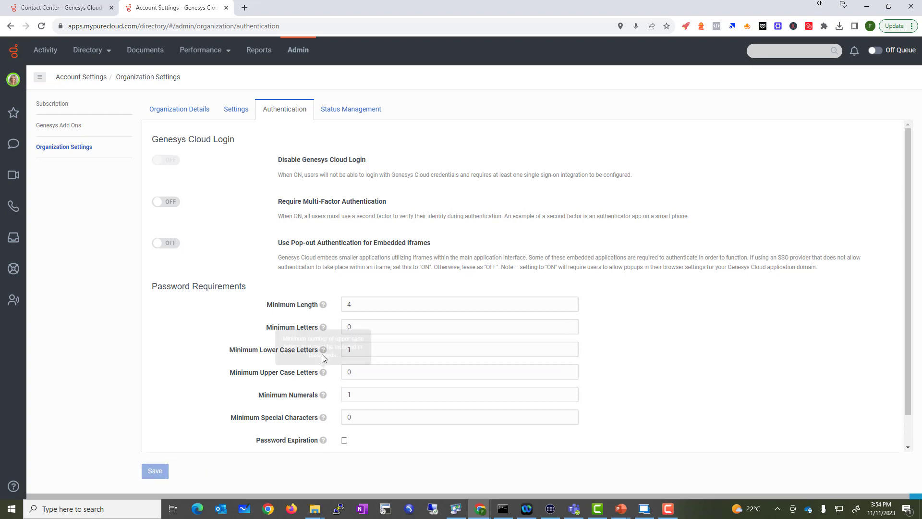
pyautogui.click(341, 110)
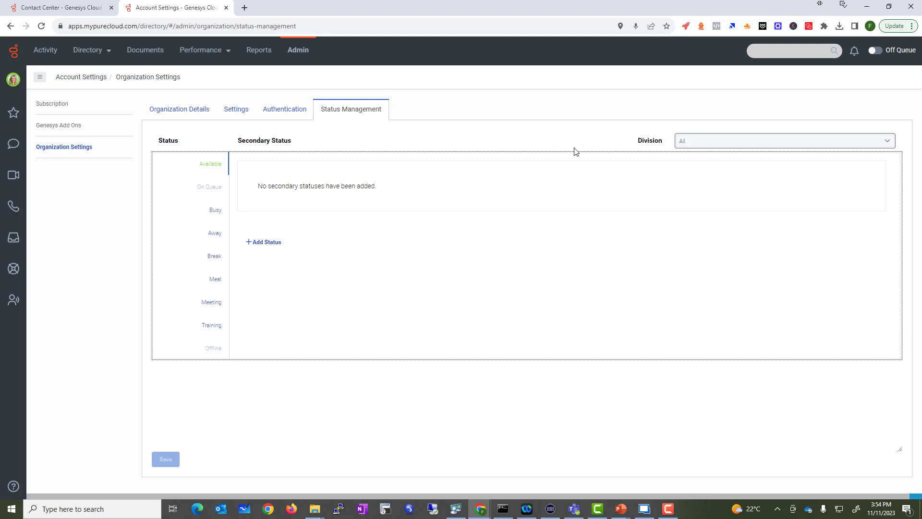
# Step: Check Busy's secondary statuses, then review the organization, settings and authentication tabs
pyautogui.click(214, 211)
pyautogui.click(168, 112)
pyautogui.click(240, 116)
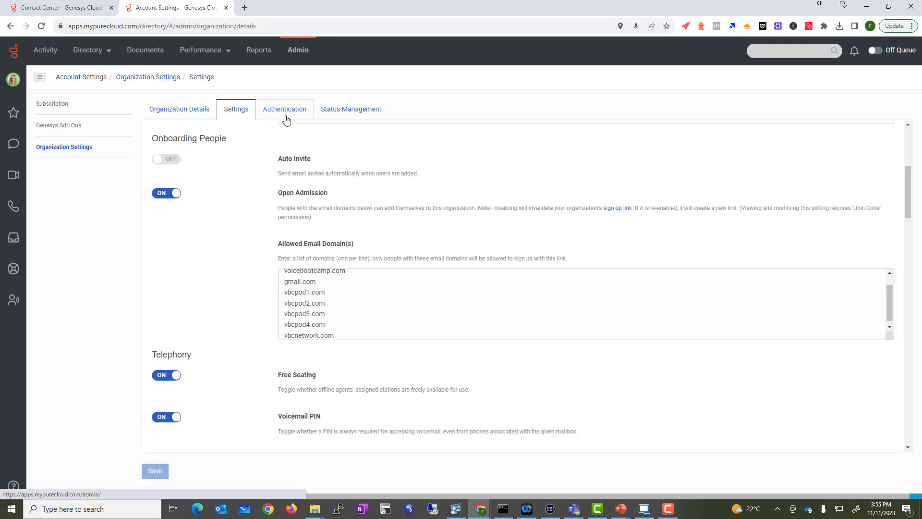
pyautogui.click(286, 120)
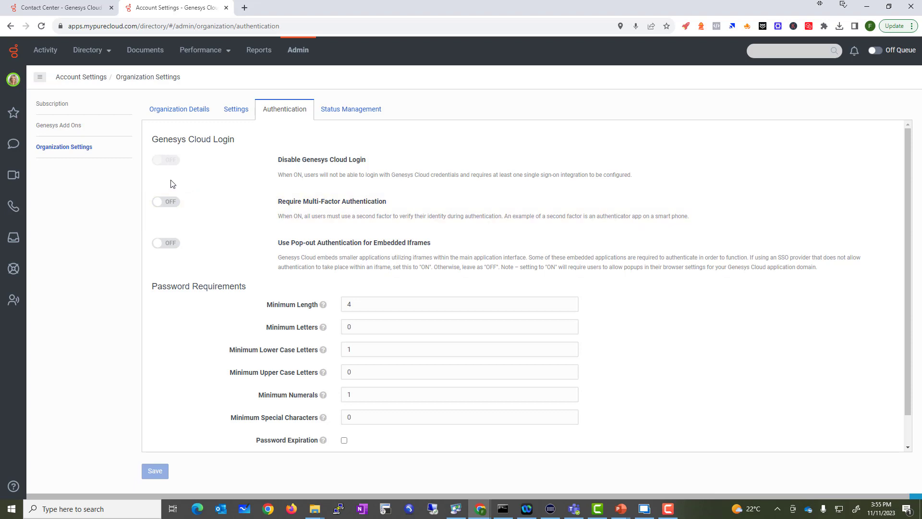
pyautogui.moveTo(268, 202); pyautogui.dragTo(402, 201)
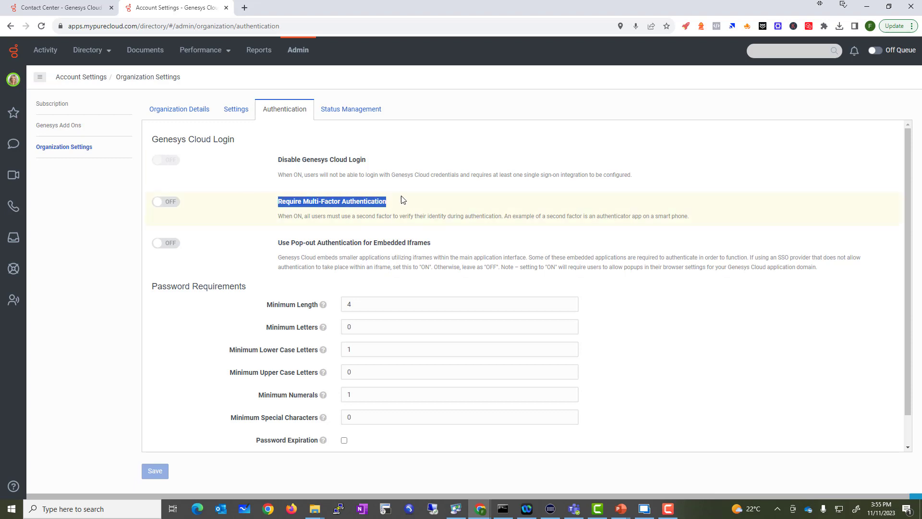
pyautogui.moveTo(275, 239); pyautogui.dragTo(432, 244)
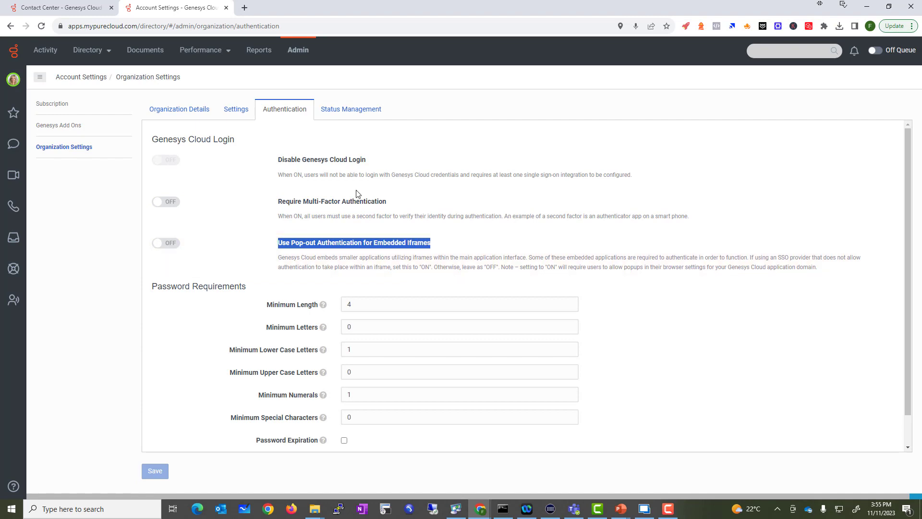
# Step: Cycle back through the tabs to Organization Details and return to Admin Home
pyautogui.click(344, 116)
pyautogui.click(269, 110)
pyautogui.click(241, 112)
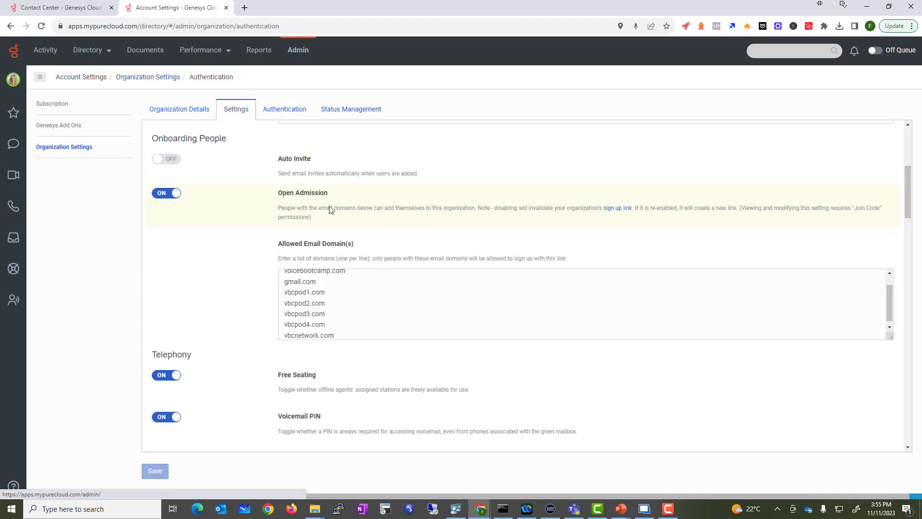
pyautogui.scroll(5, 298, 235)
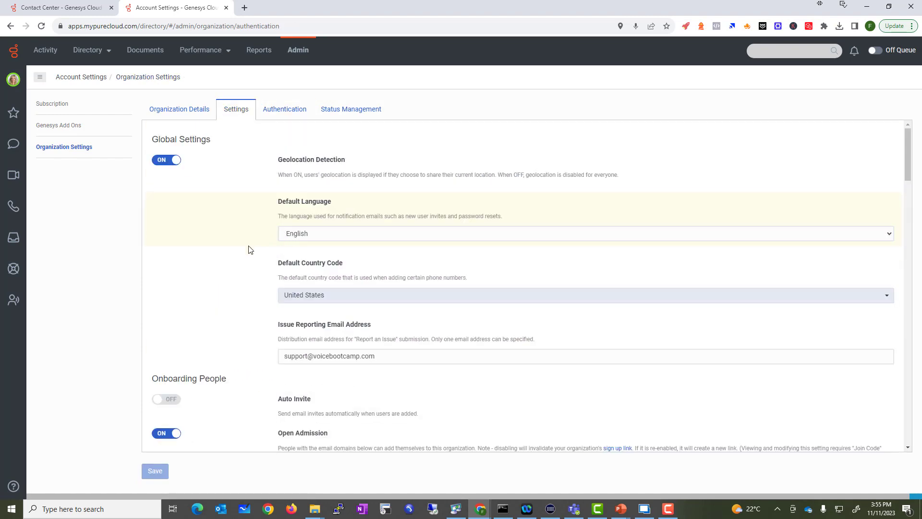
pyautogui.click(181, 113)
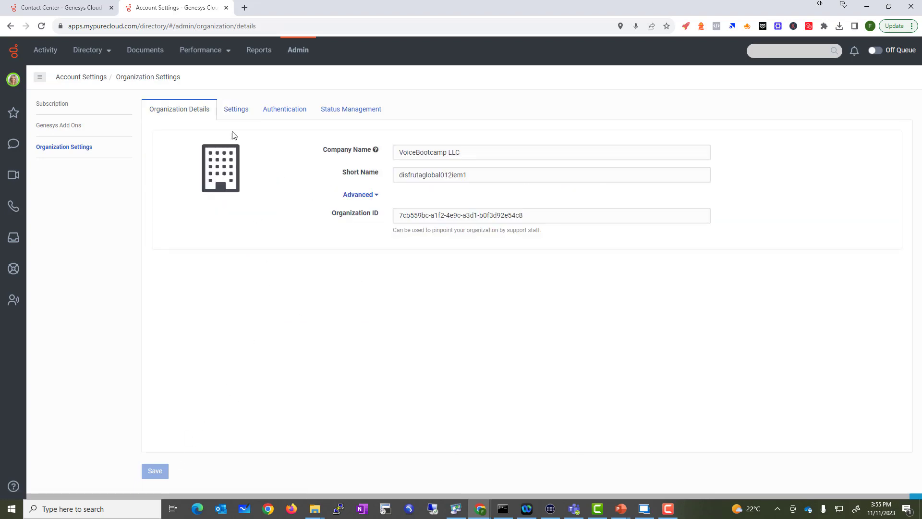
pyautogui.click(298, 55)
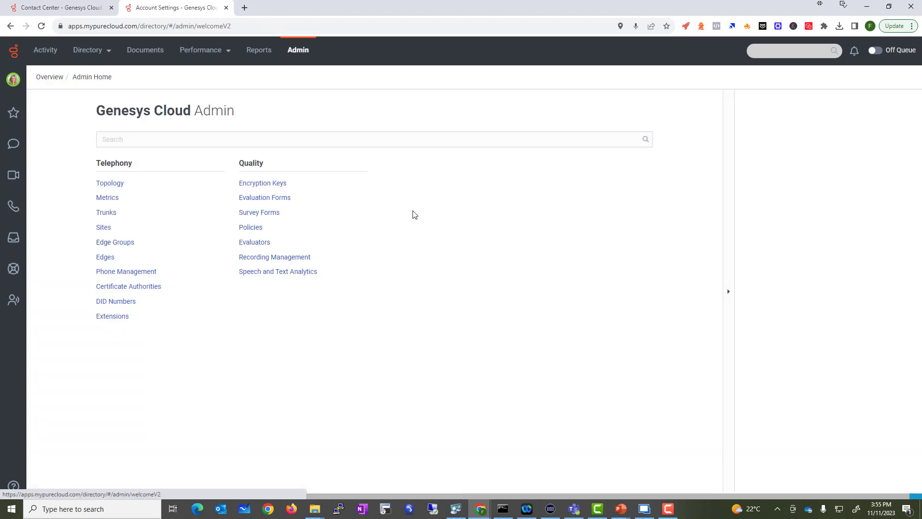